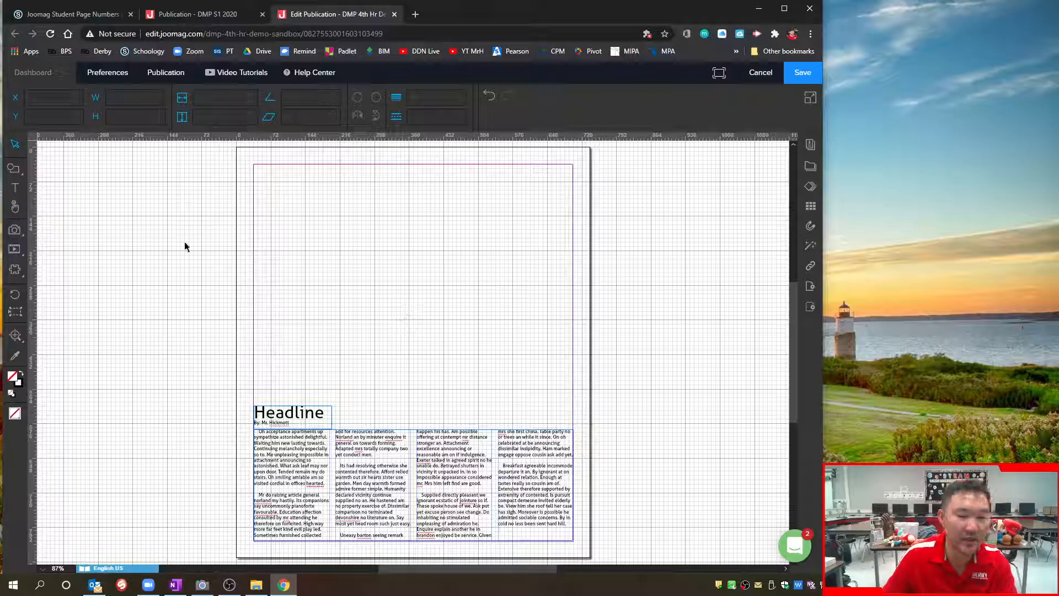
# - Place Lighthouse.jpg from the DMP Practice Files folder near the page's upper-left margin at about 375 pt wide
pyautogui.click(23, 236)
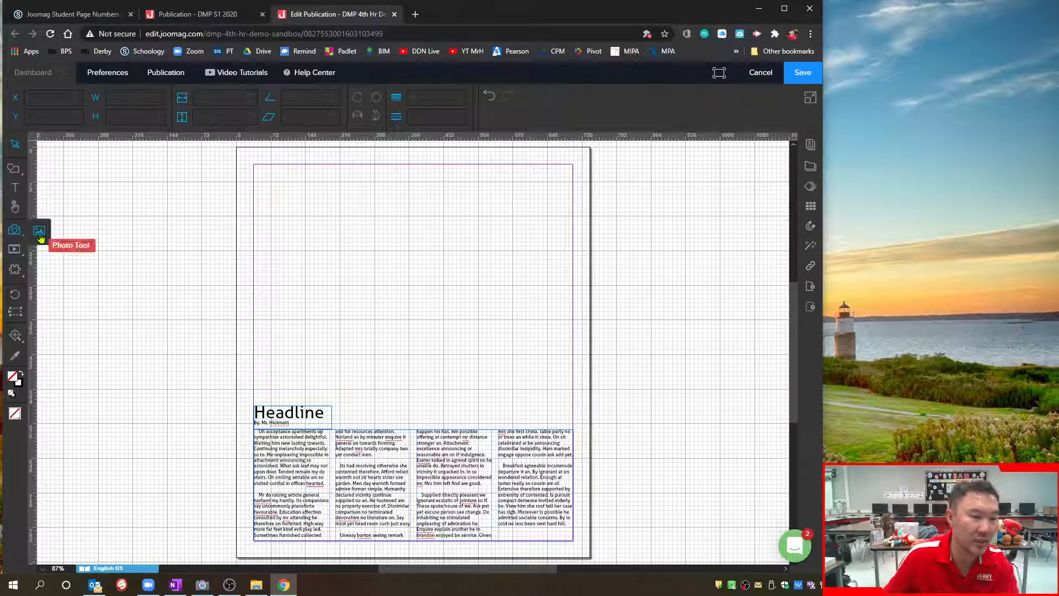
pyautogui.click(40, 237)
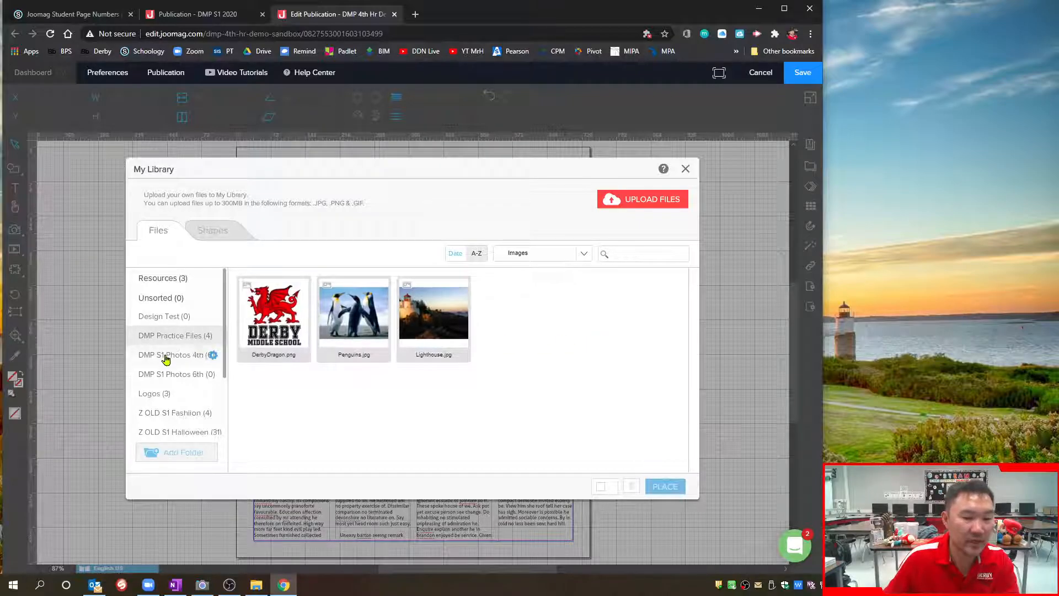
pyautogui.click(166, 357)
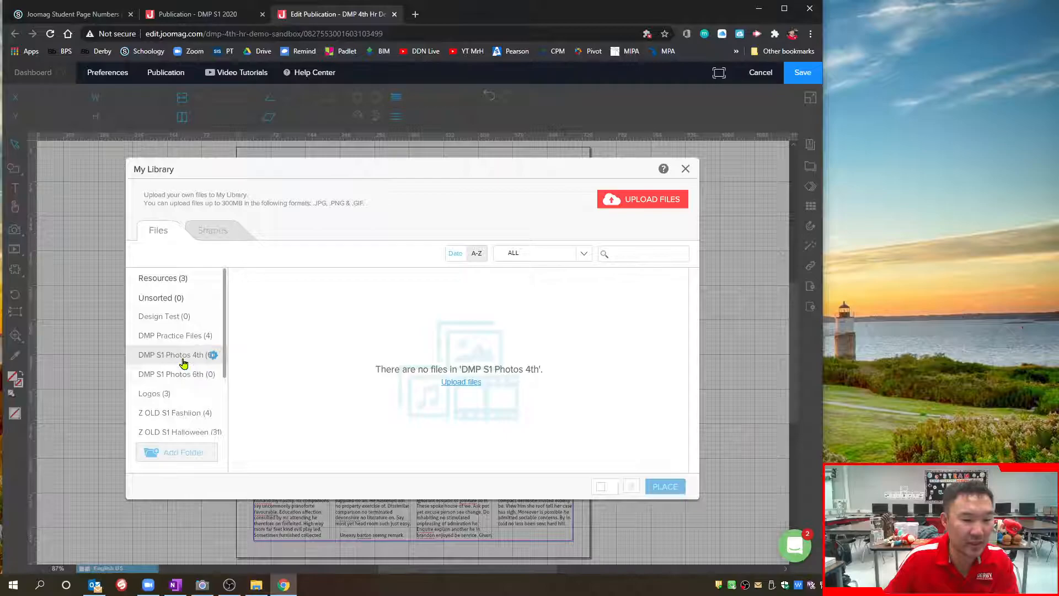
pyautogui.click(182, 374)
pyautogui.click(181, 358)
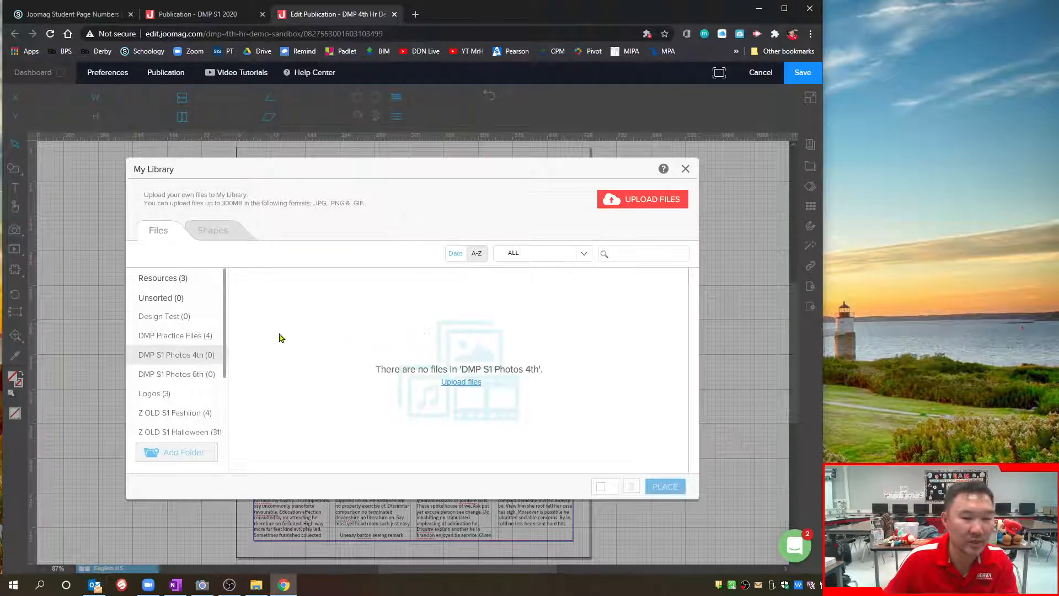
pyautogui.click(184, 336)
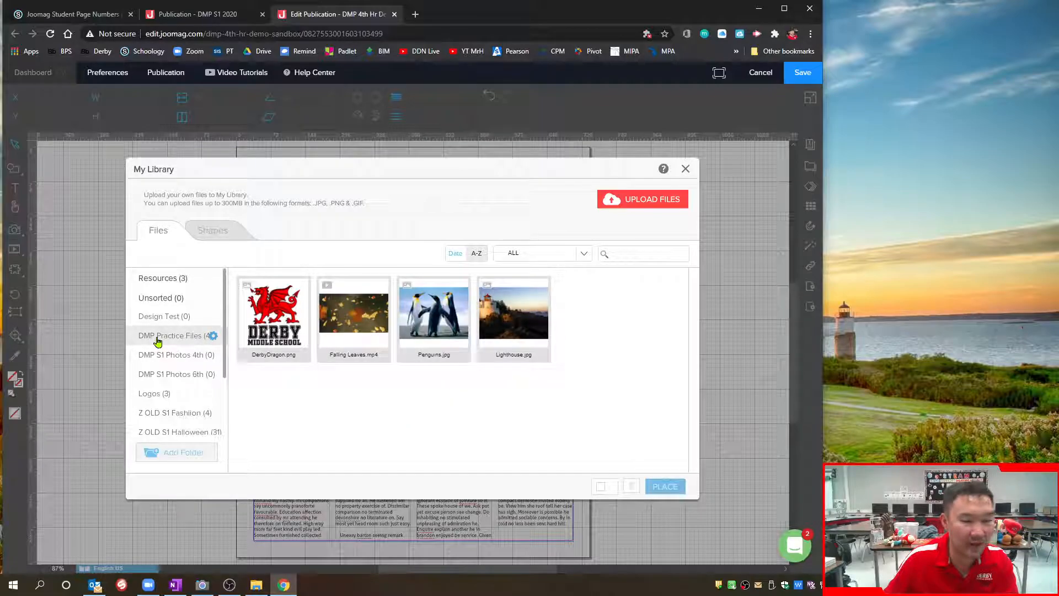
pyautogui.click(513, 314)
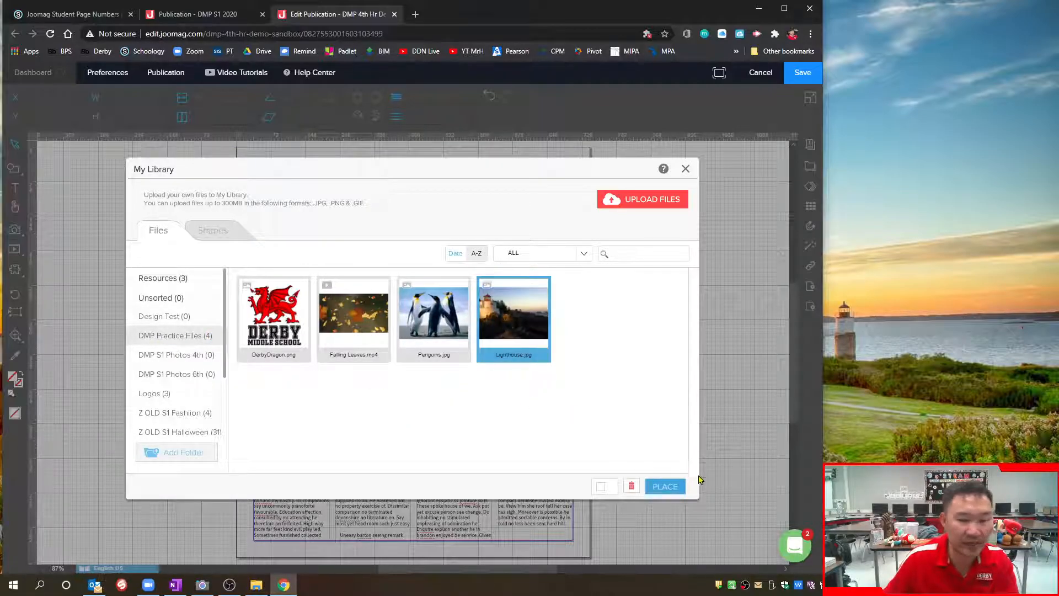
pyautogui.click(665, 486)
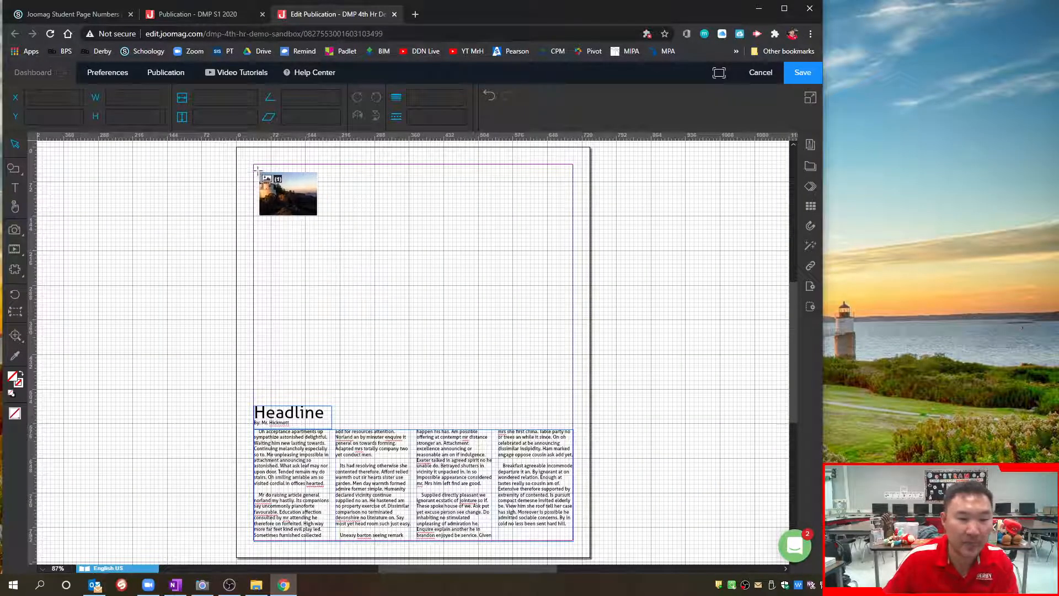
pyautogui.moveTo(255, 169); pyautogui.dragTo(436, 287)
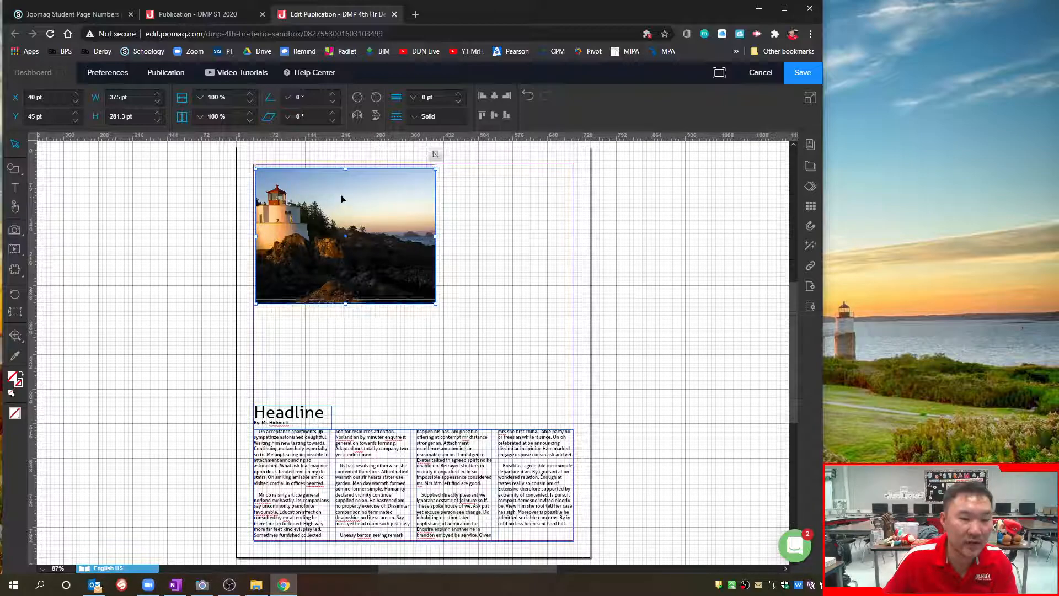
# - Align the lighthouse photo with the page's upper-left margin corner and enlarge it to about 396 × 297 pt
pyautogui.moveTo(341, 193); pyautogui.dragTo(338, 194)
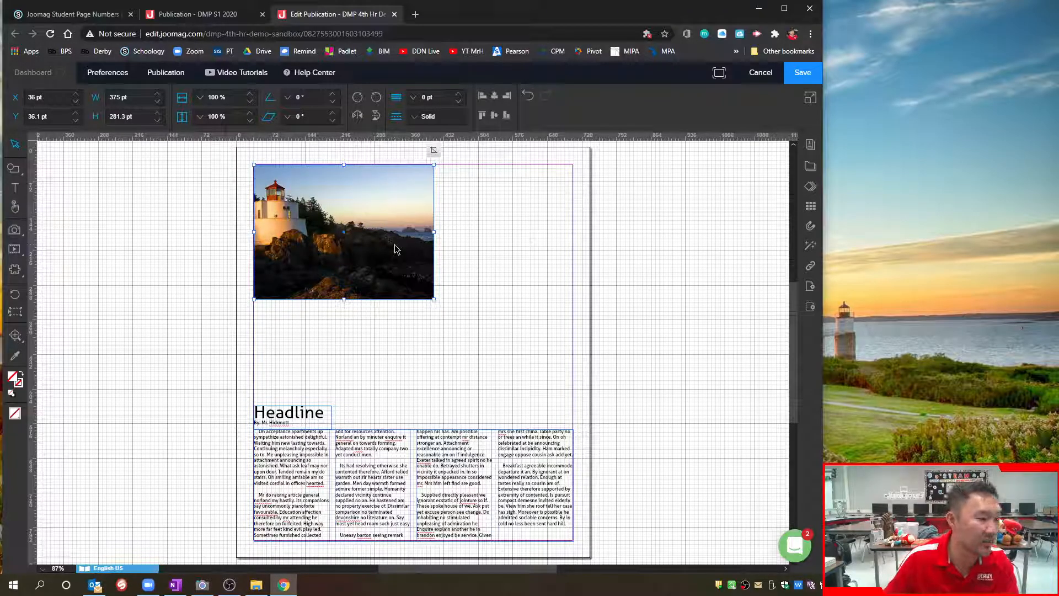
pyautogui.moveTo(435, 298); pyautogui.dragTo(443, 306)
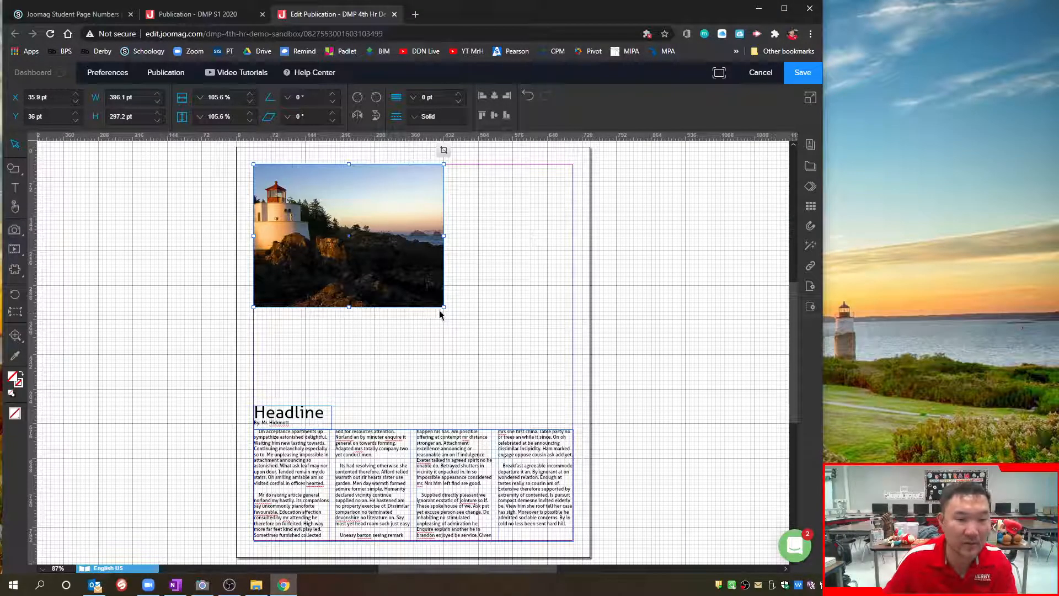
pyautogui.click(495, 265)
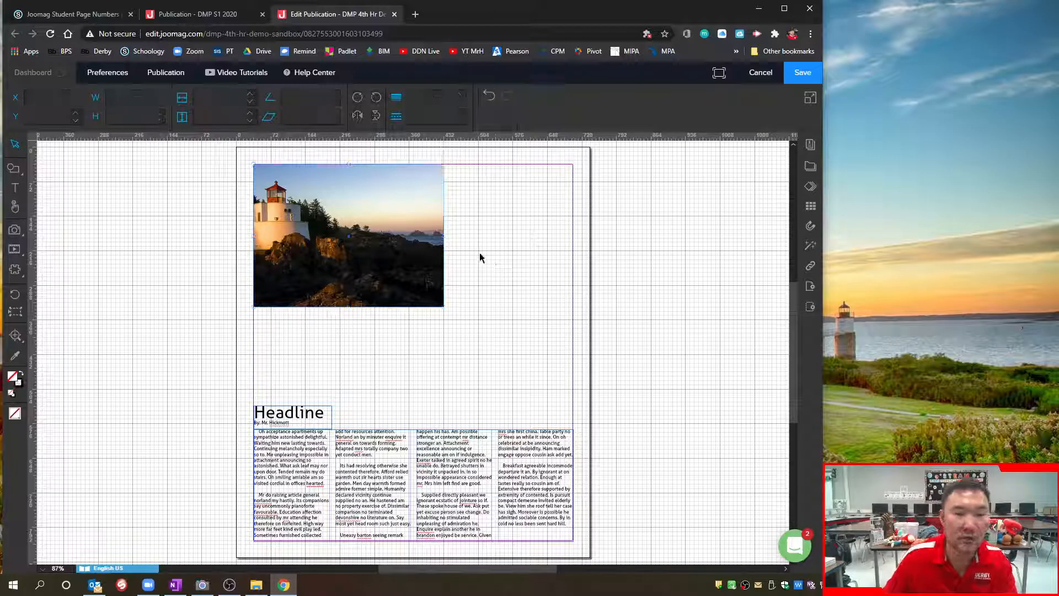
# - Zoom the lighthouse image to 55% inside its frame and shift it so the whole lighthouse fills the crop
pyautogui.click(385, 209)
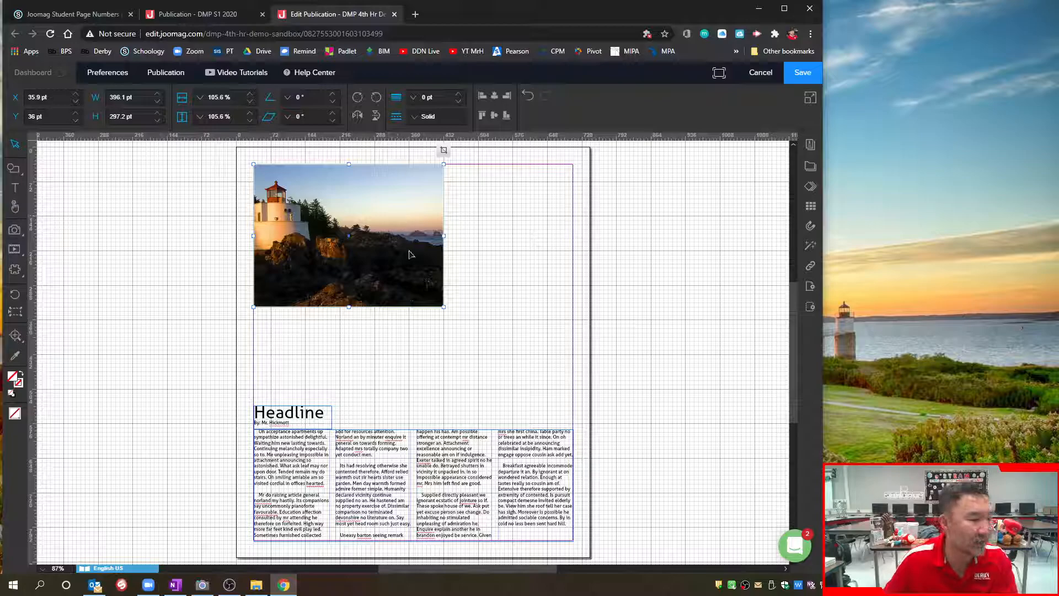
pyautogui.click(444, 151)
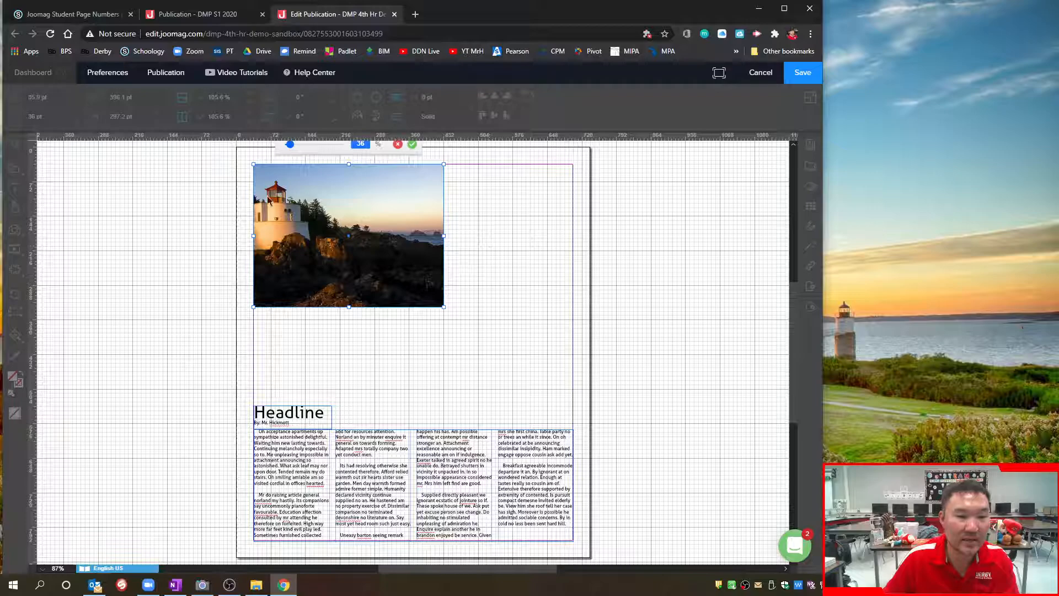
pyautogui.scroll(2, 429, 231)
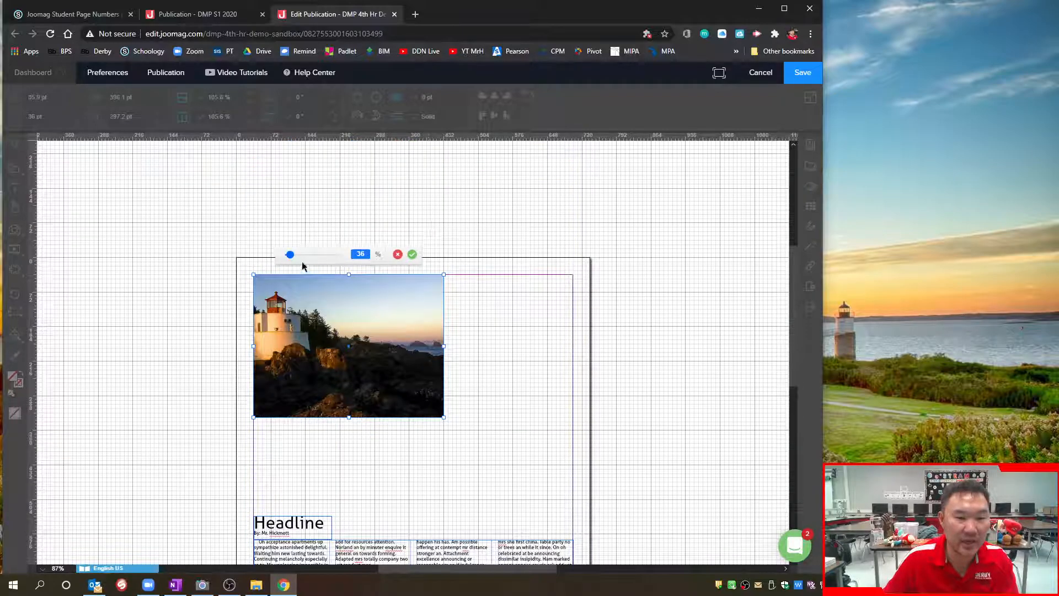
pyautogui.moveTo(291, 259); pyautogui.dragTo(297, 256)
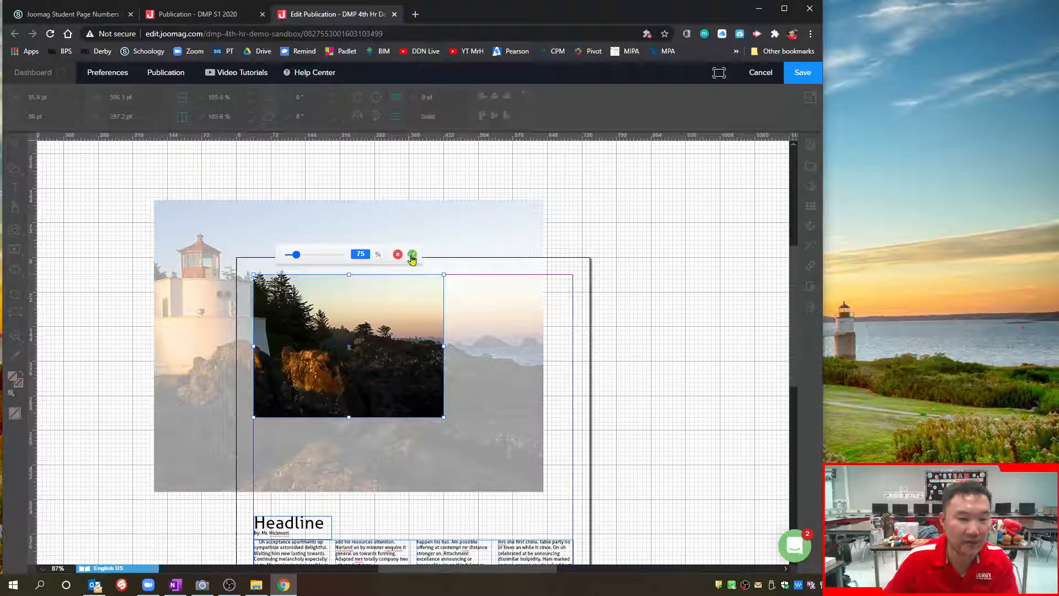
pyautogui.moveTo(297, 255); pyautogui.dragTo(293, 256)
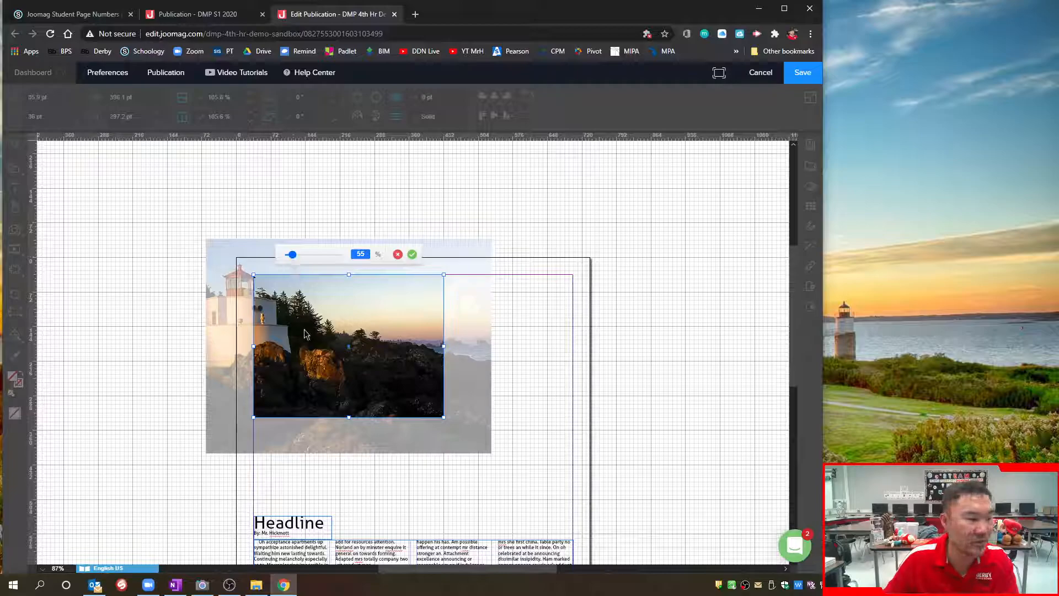
pyautogui.moveTo(278, 322); pyautogui.dragTo(323, 343)
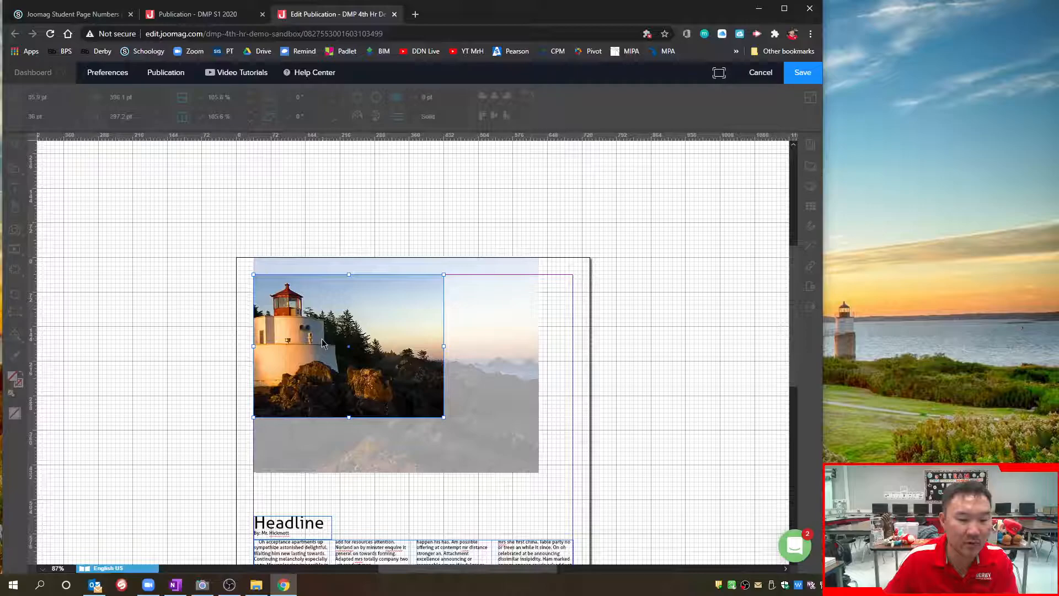
pyautogui.moveTo(327, 337)
pyautogui.mouseDown()
pyautogui.moveTo(322, 324)
pyautogui.moveTo(327, 336)
pyautogui.mouseUp()
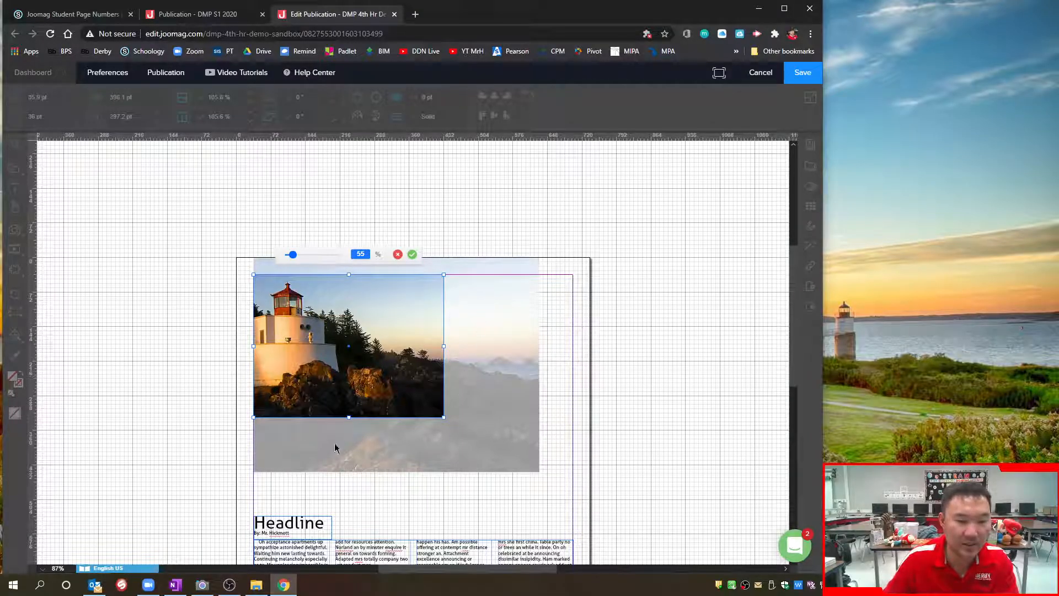
pyautogui.click(413, 255)
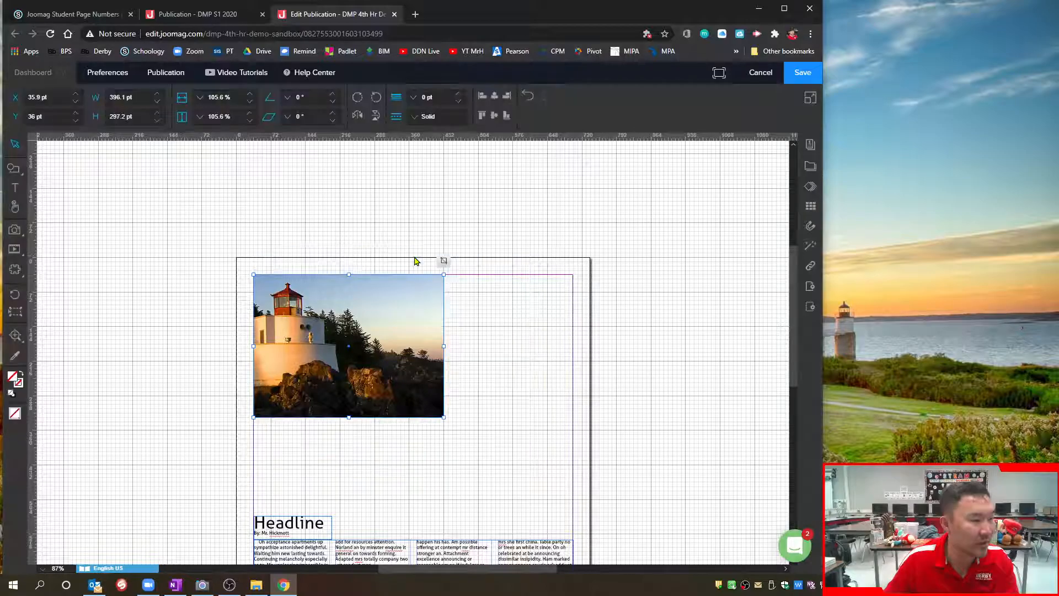
pyautogui.click(508, 439)
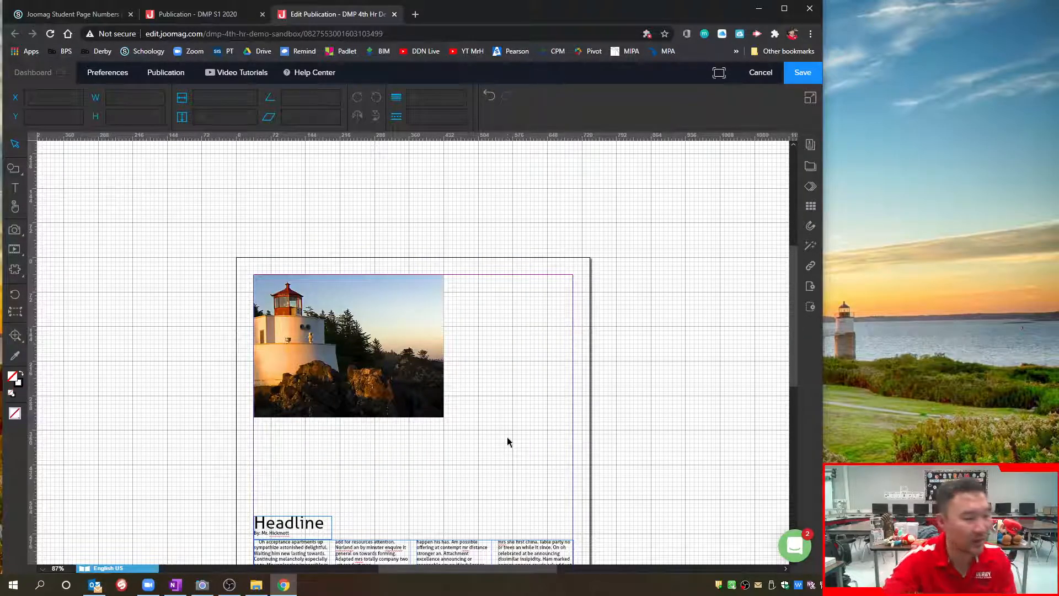
# - Narrow the lighthouse photo's frame to about 324 pt and crop it at 42% zoom, keeping the lighthouse in view
pyautogui.click(383, 328)
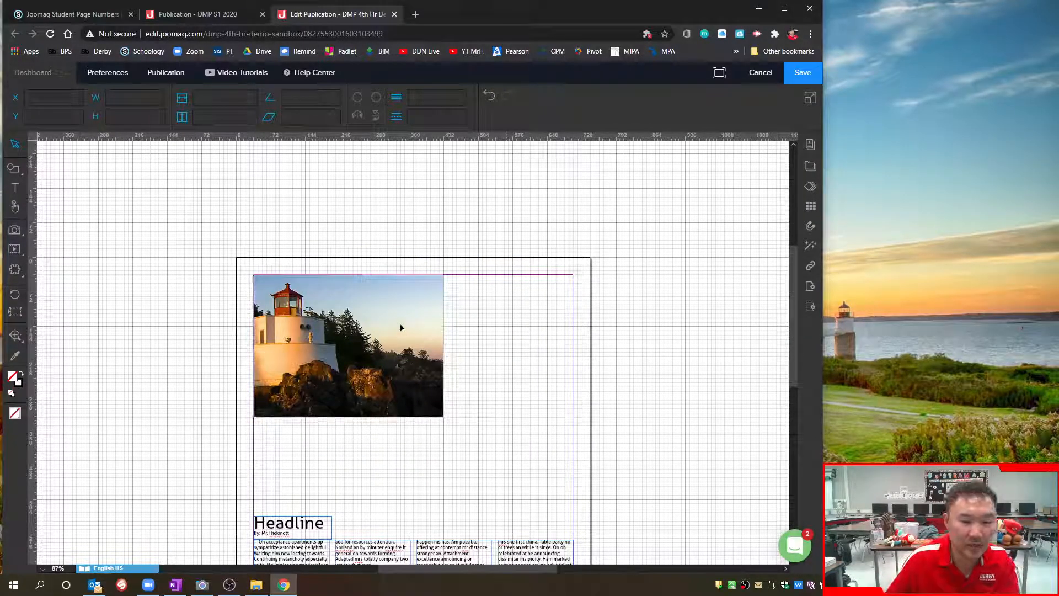
pyautogui.moveTo(443, 346); pyautogui.dragTo(411, 352)
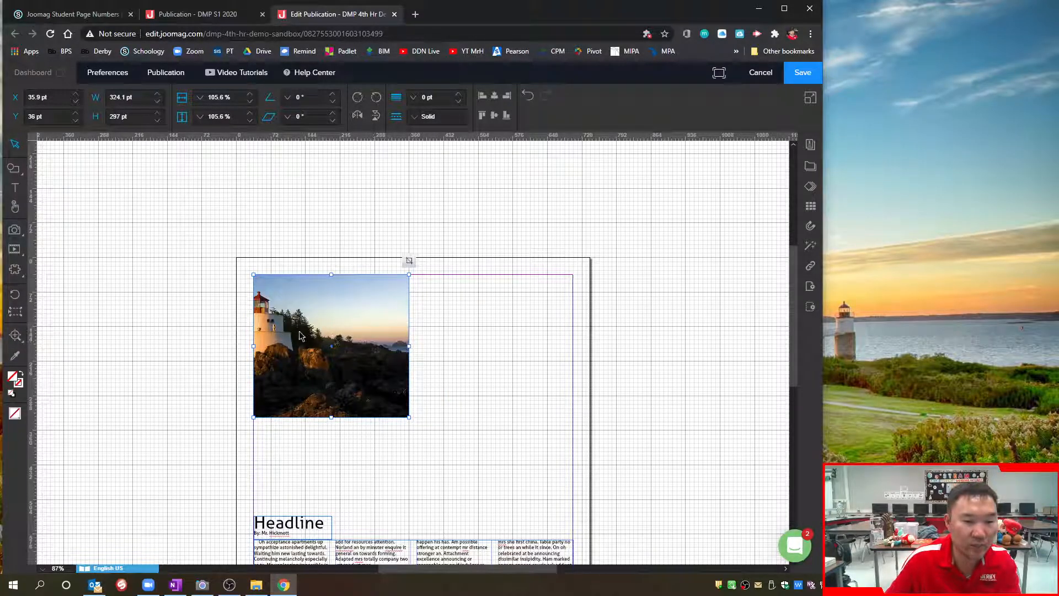
pyautogui.click(416, 262)
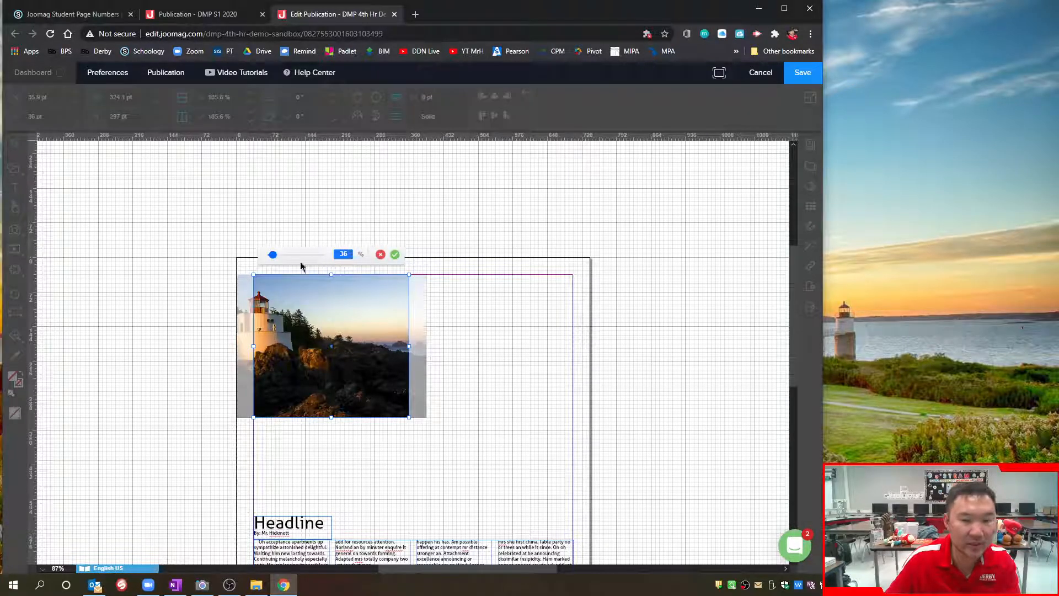
pyautogui.moveTo(274, 255); pyautogui.dragTo(286, 256)
pyautogui.moveTo(283, 322); pyautogui.dragTo(449, 385)
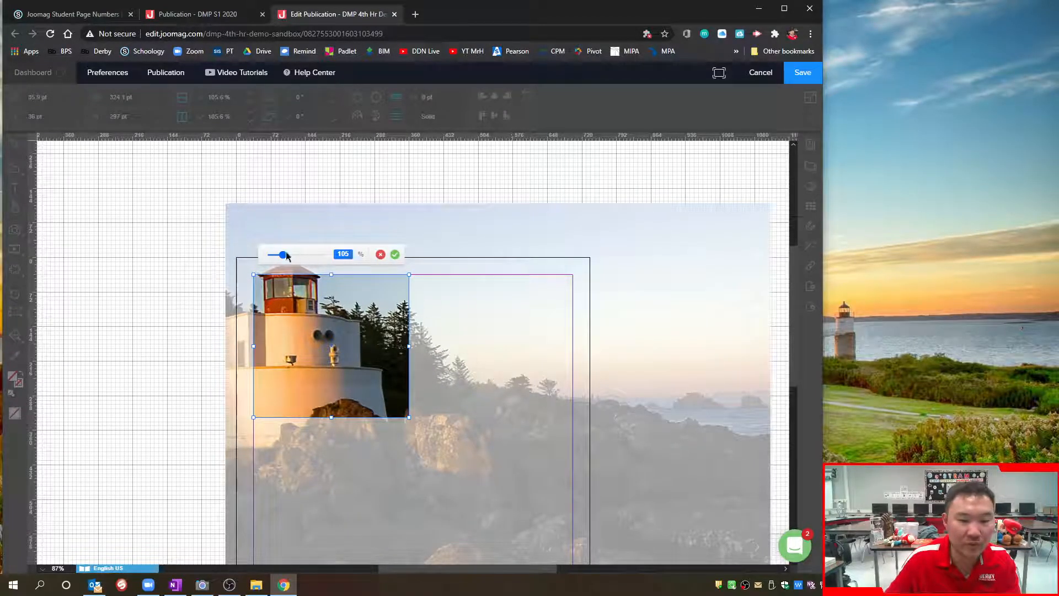
pyautogui.moveTo(284, 255); pyautogui.dragTo(272, 255)
pyautogui.moveTo(311, 328); pyautogui.dragTo(339, 336)
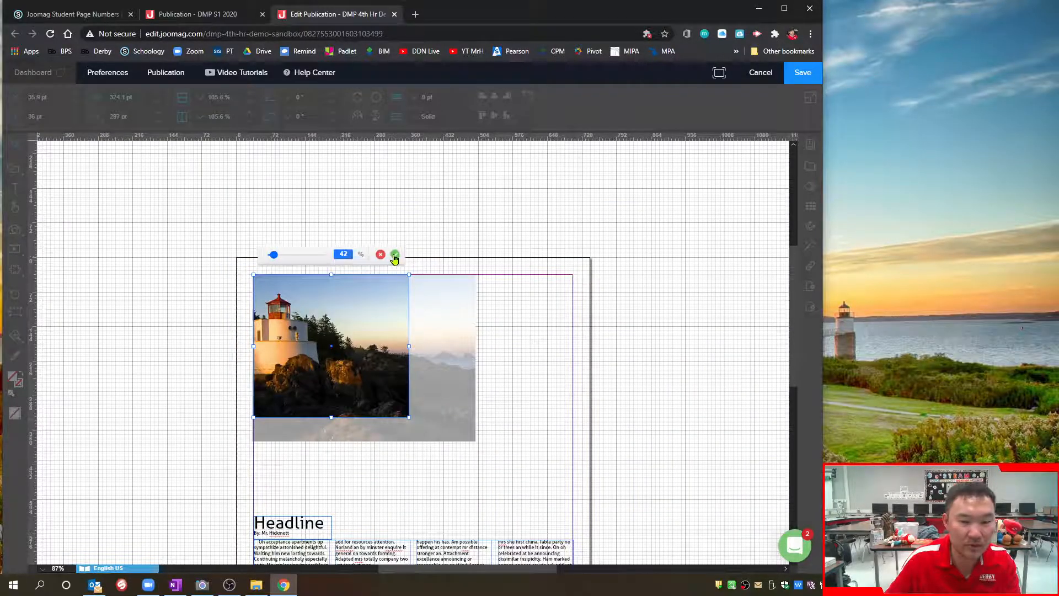
pyautogui.click(395, 255)
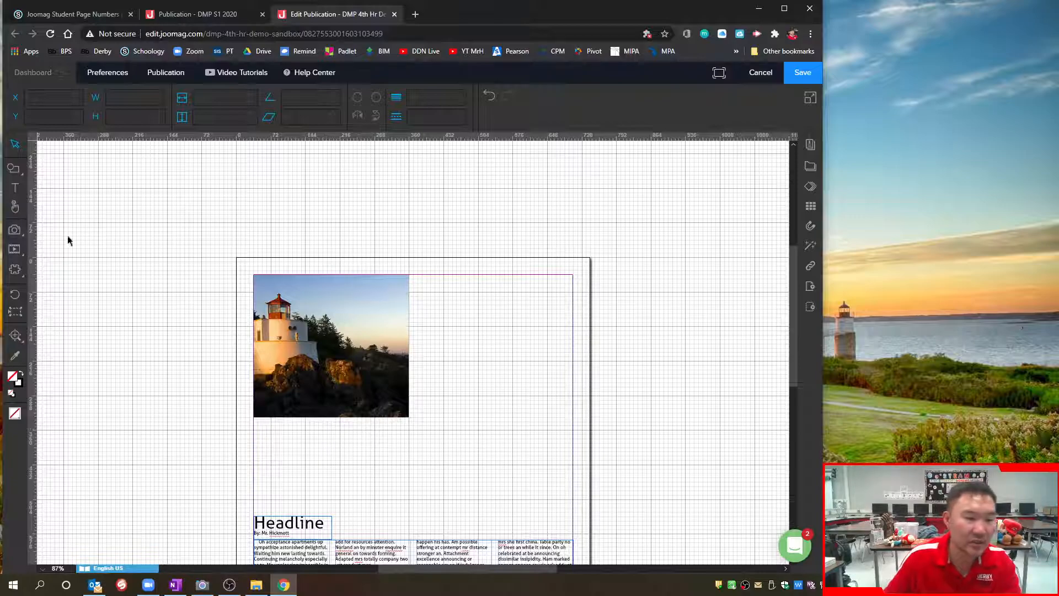
# - Place Penguins.jpg from the library directly below the lighthouse photo, aligned with the page's left margin
pyautogui.click(39, 230)
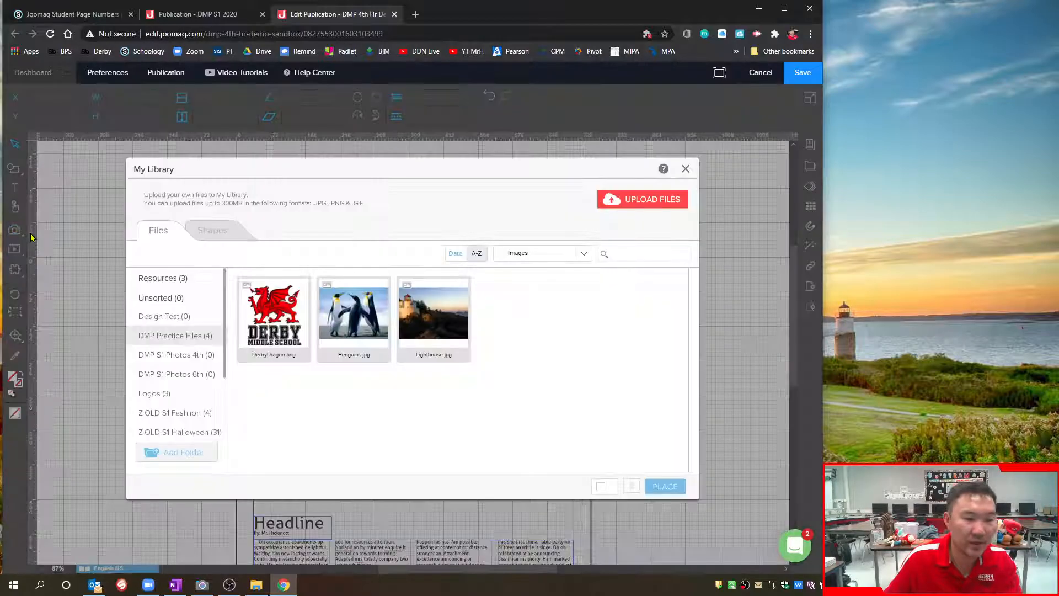
pyautogui.click(353, 326)
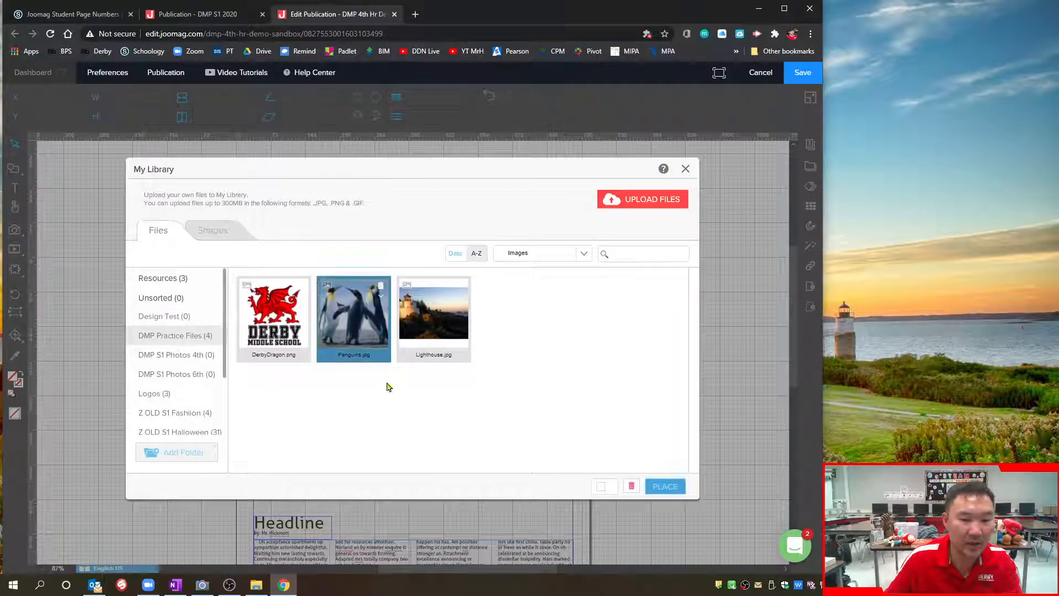
pyautogui.click(666, 486)
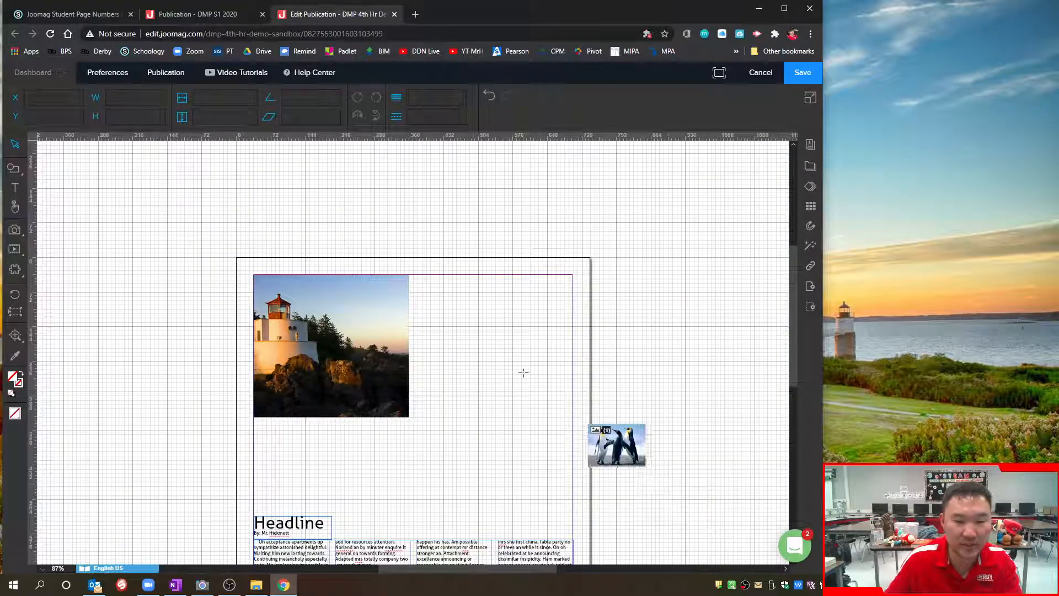
pyautogui.click(426, 303)
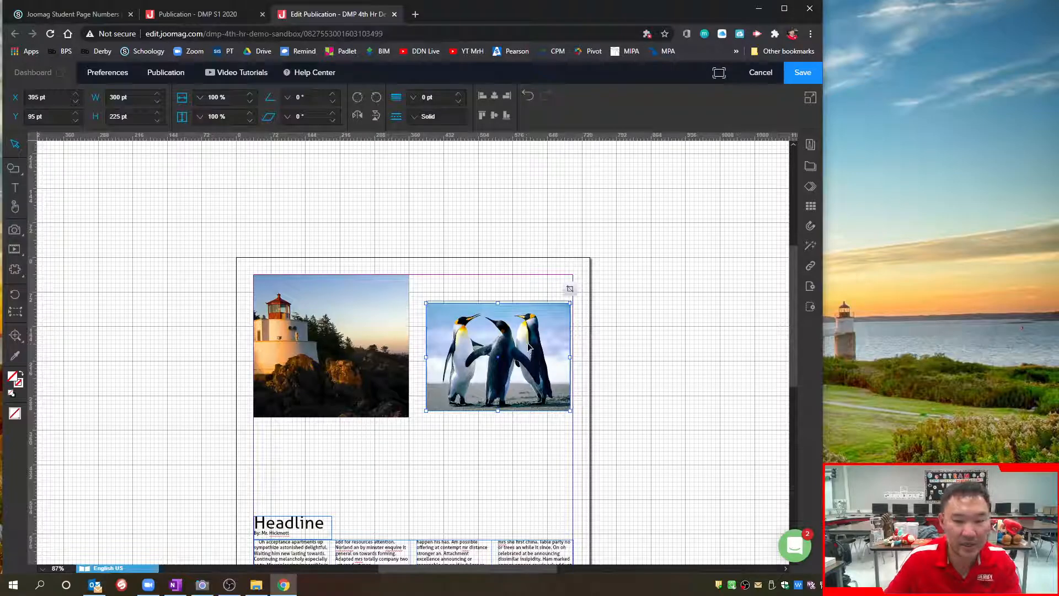
pyautogui.moveTo(498, 357); pyautogui.dragTo(377, 466)
# - Resize the penguins photo's frame to about 324 × 198 pt, matching the lighthouse photo's width and clearing the headline
pyautogui.scroll(-2, 446, 443)
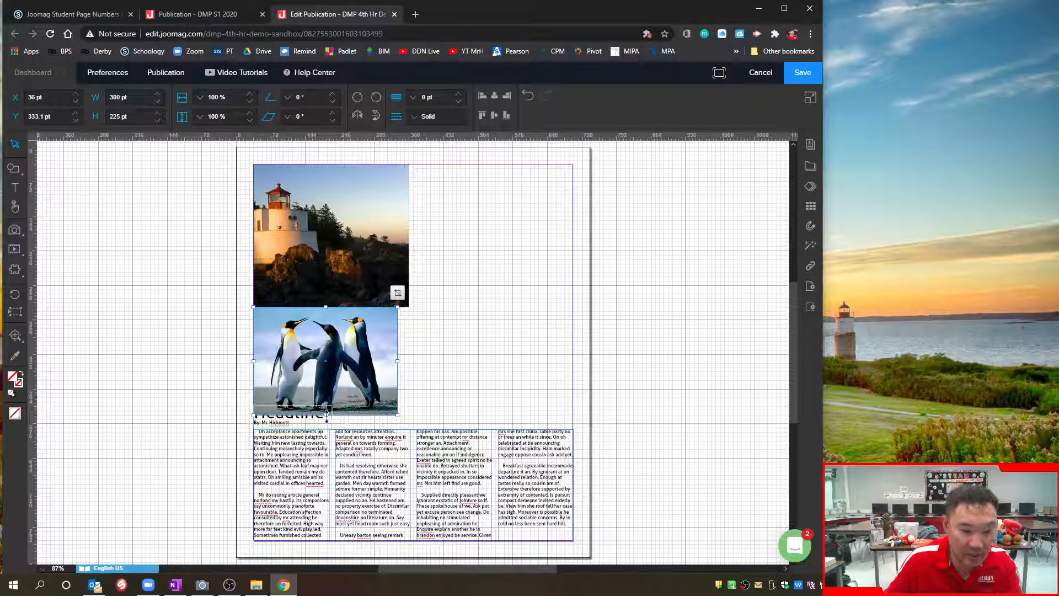
pyautogui.moveTo(326, 399); pyautogui.dragTo(326, 401)
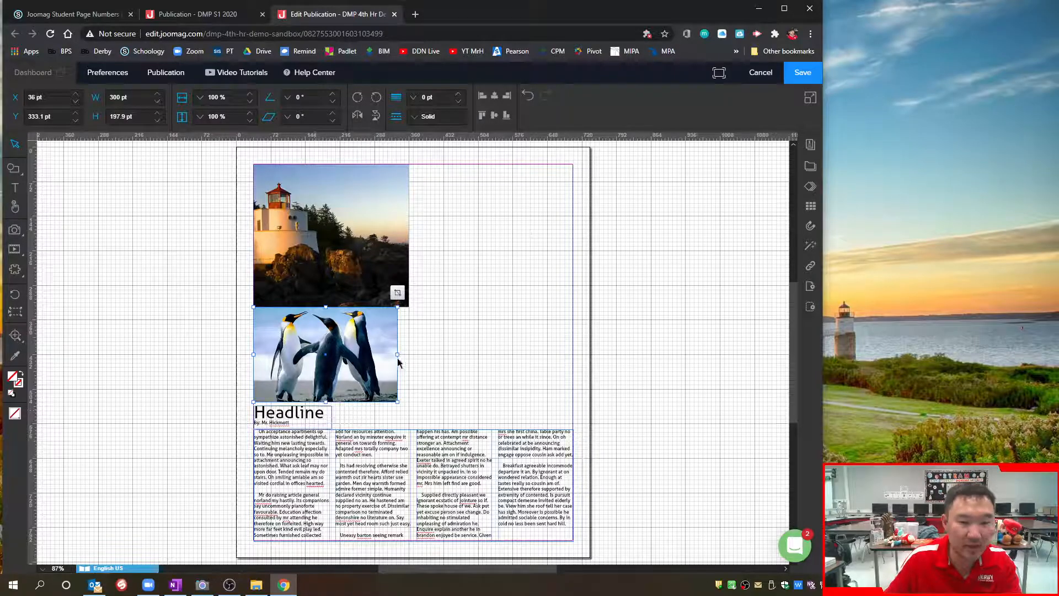
pyautogui.moveTo(398, 354); pyautogui.dragTo(409, 354)
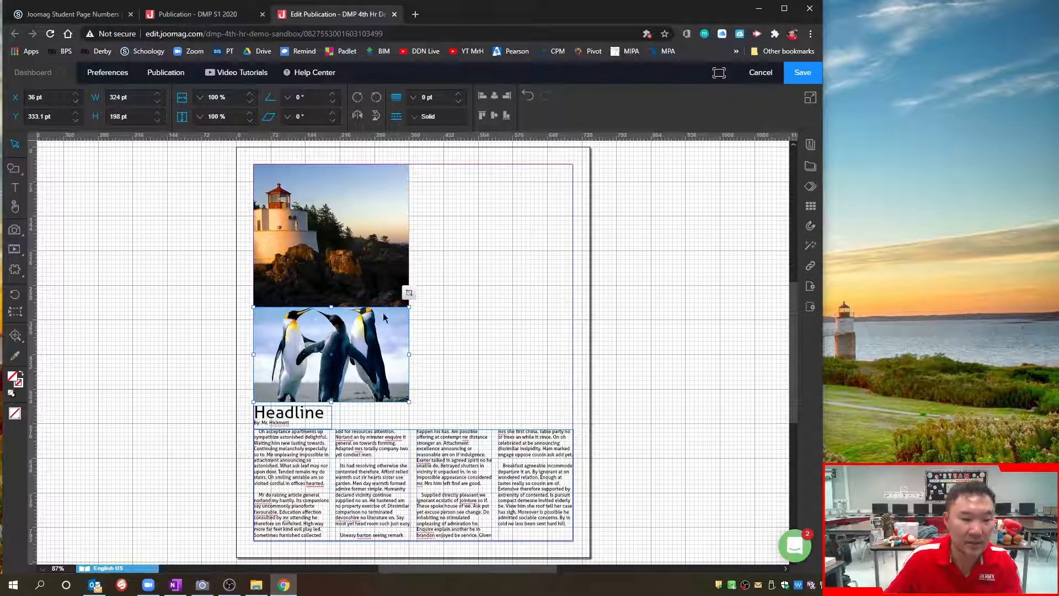
# - Enlarge and reposition the penguins image inside its frame so all three penguins fill the crop, and save the page
pyautogui.click(410, 293)
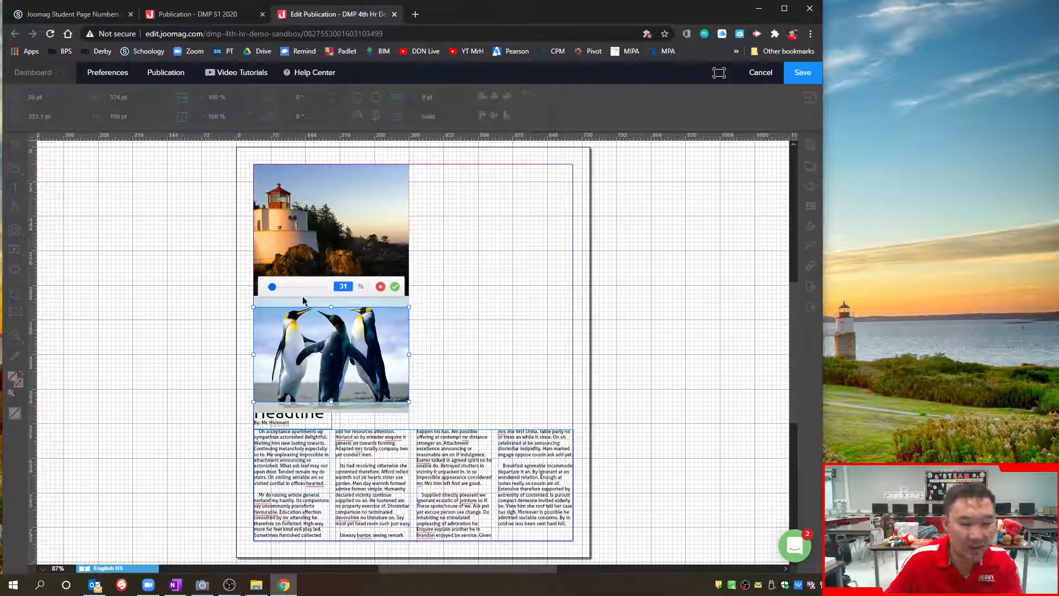
pyautogui.moveTo(273, 286); pyautogui.dragTo(284, 292)
pyautogui.moveTo(281, 291); pyautogui.dragTo(274, 291)
pyautogui.moveTo(330, 309); pyautogui.dragTo(331, 330)
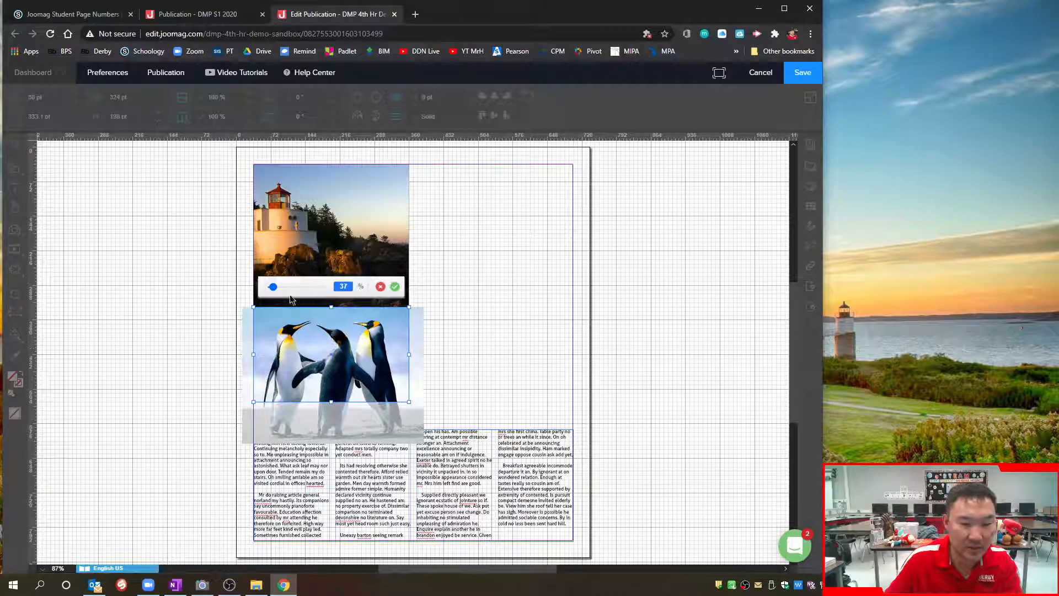
pyautogui.moveTo(273, 286); pyautogui.dragTo(276, 287)
pyautogui.moveTo(342, 342); pyautogui.dragTo(348, 352)
pyautogui.click(395, 287)
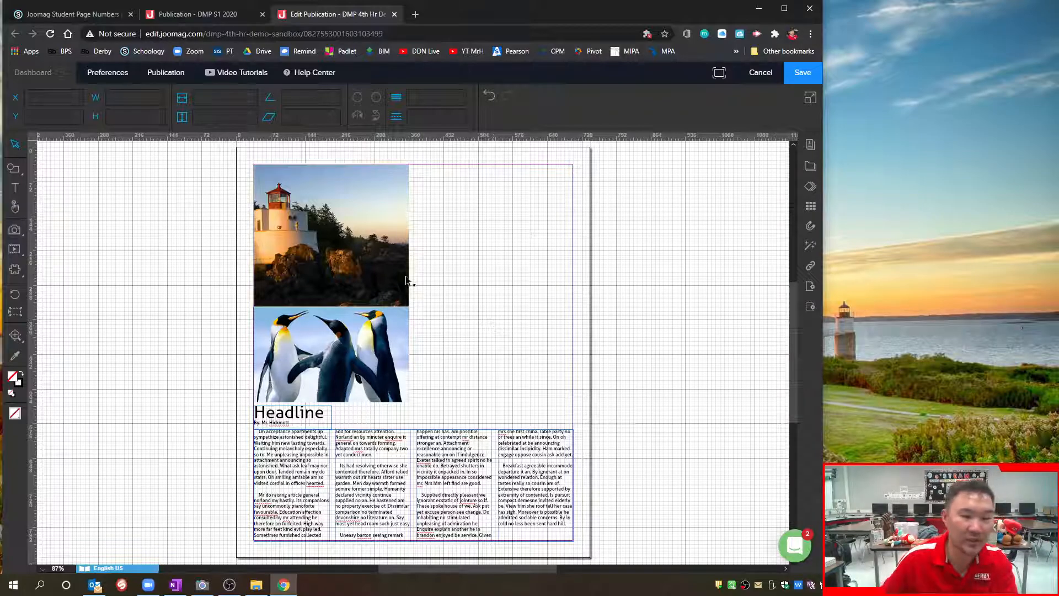
pyautogui.click(808, 73)
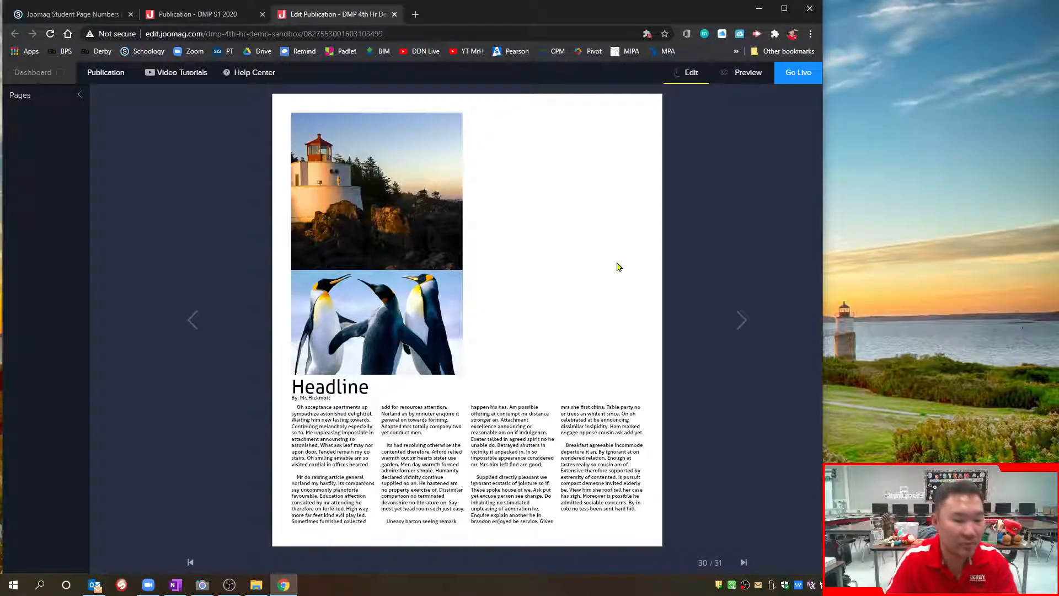